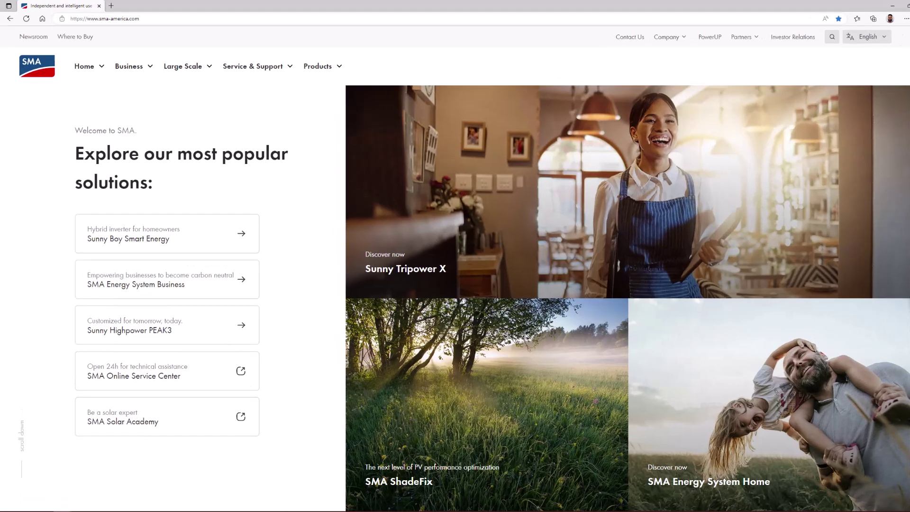
{"action": "type", "text": "192.168.100.1"}
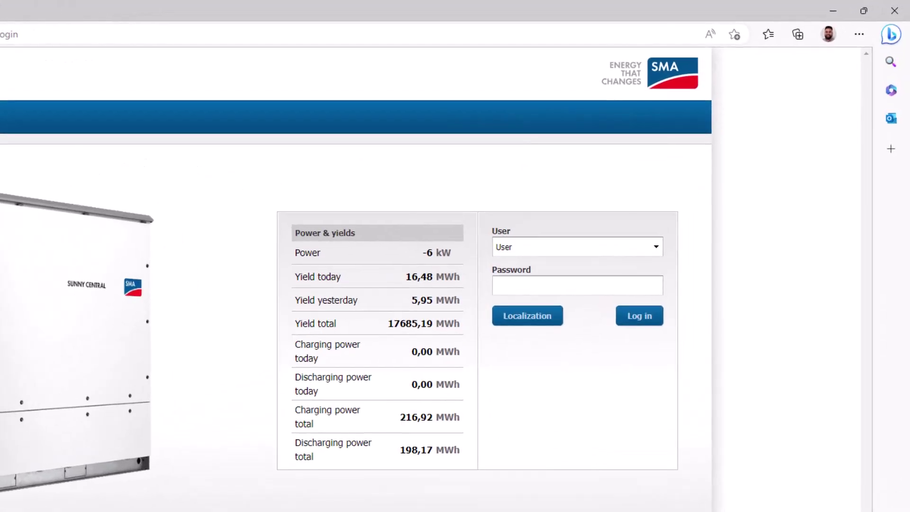
Log in to the inverter with the Installer user role, correcting the typed password
{"action": "key", "text": "alt+Down"}
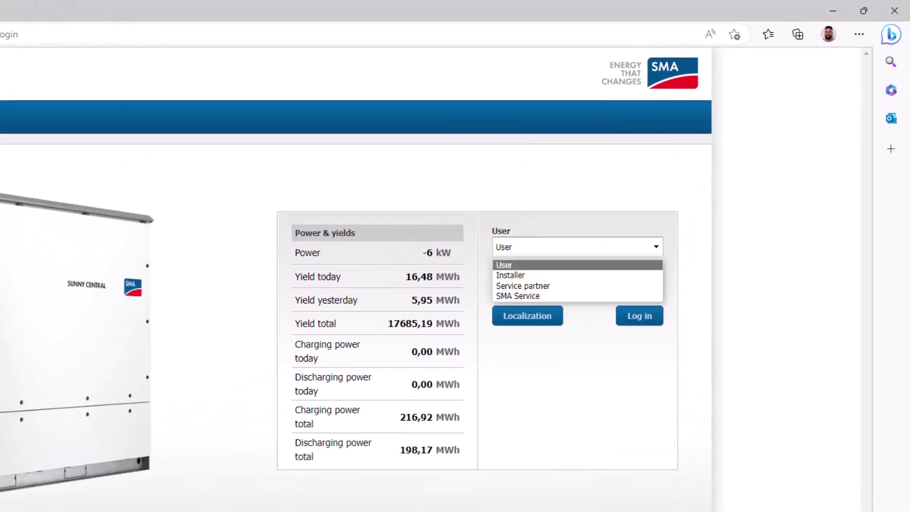
{"action": "key", "text": "Down"}
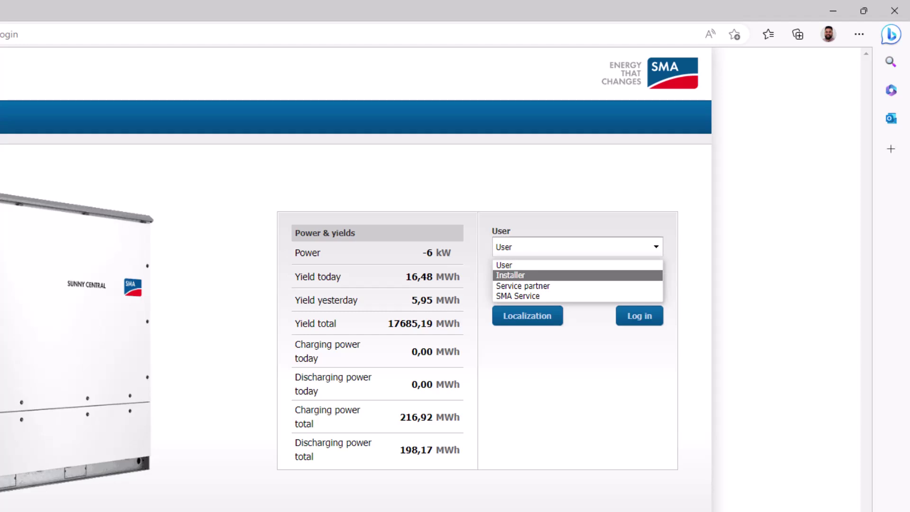
{"action": "key", "text": "Return"}
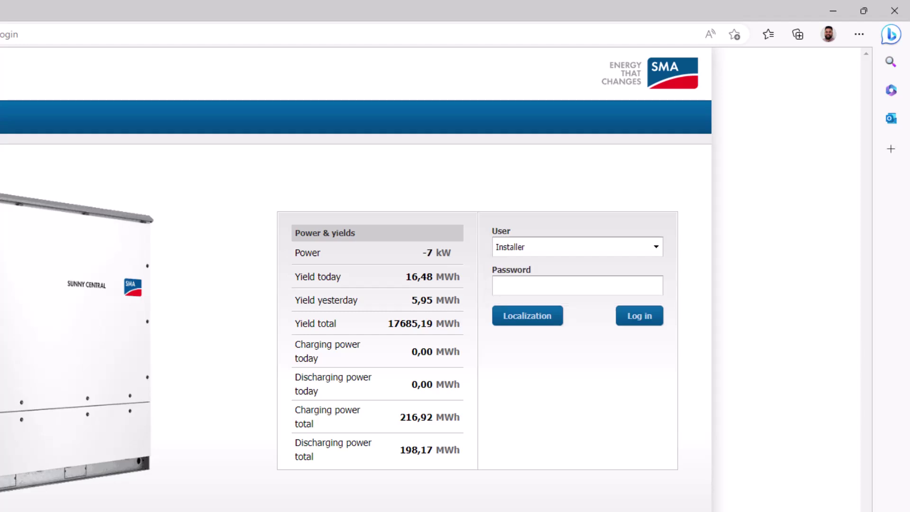
{"action": "type", "text": "*"}
{"action": "type", "text": "*******"}
{"action": "key", "text": "BackSpace"}
{"action": "key", "text": "BackSpace"}
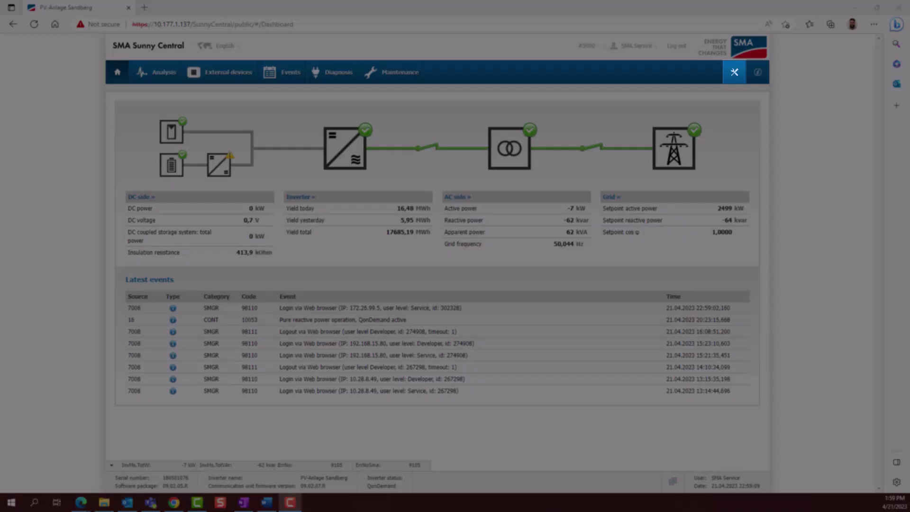
Download the service zip file from the Service information page of the configuration menu
{"action": "left_click", "coordinate": [734, 72]}
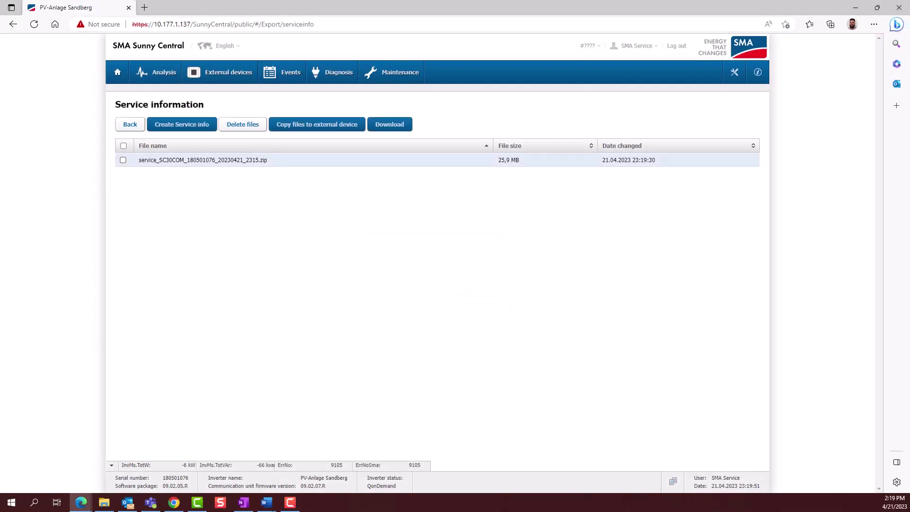
{"action": "left_click", "coordinate": [123, 160]}
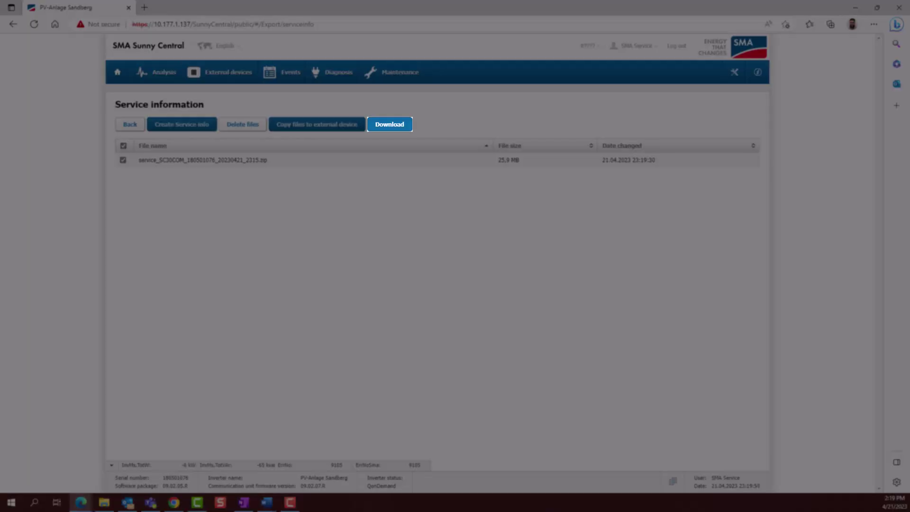
{"action": "left_click", "coordinate": [389, 124]}
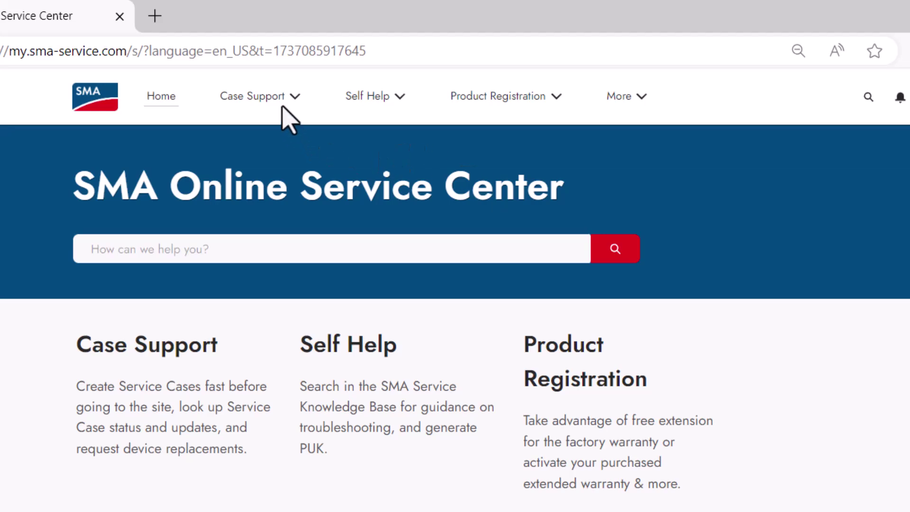
Choose Request support from the Case Support menu on the OSC home page
{"action": "left_click", "coordinate": [310, 65]}
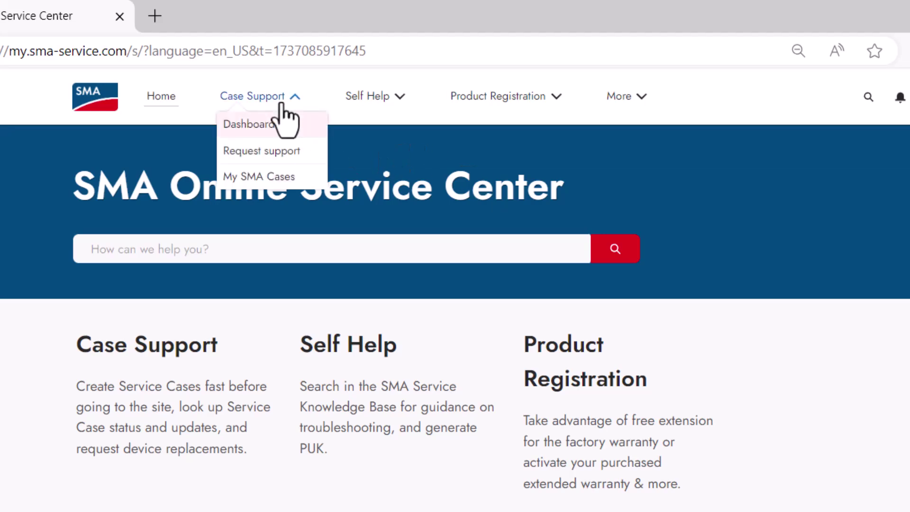
{"action": "left_click", "coordinate": [293, 160]}
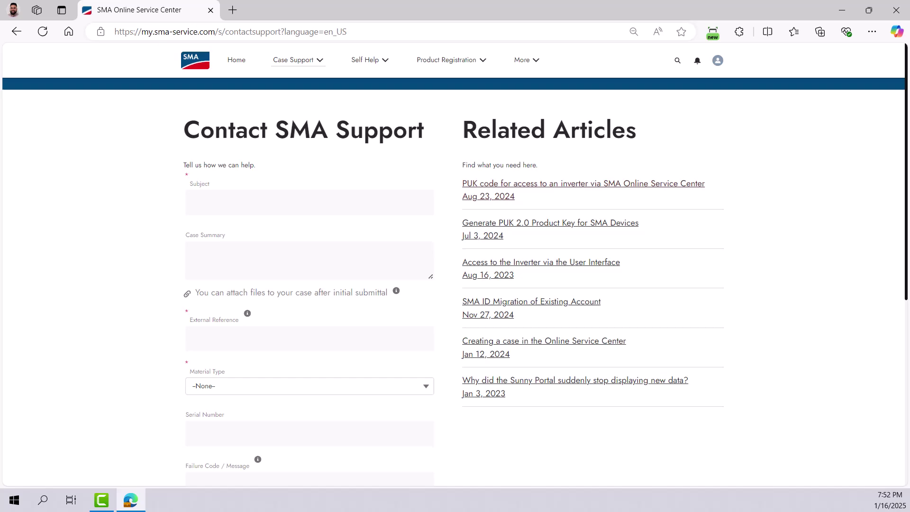
{"action": "scroll", "coordinate": [455, 284], "scroll_direction": "down", "scroll_amount": 2}
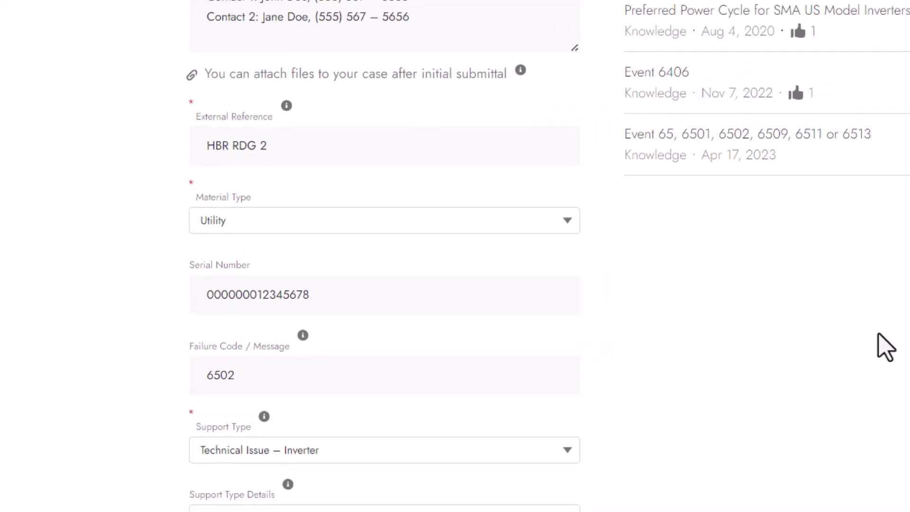
{"action": "scroll", "coordinate": [455, 284], "scroll_direction": "down", "scroll_amount": 2}
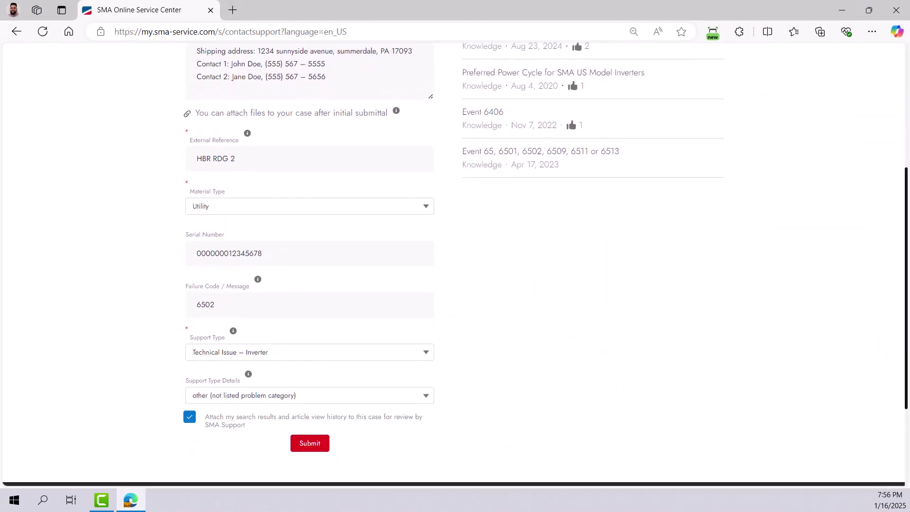
Keep Technical Issue — Inverter as support type and choose 'other (not listed problem category)' as details
{"action": "left_click", "coordinate": [310, 352]}
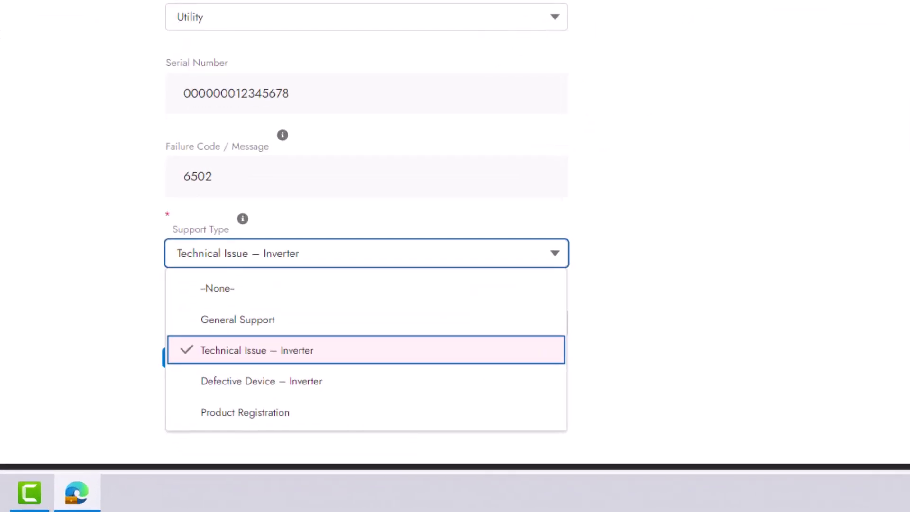
{"action": "key", "text": "Escape"}
{"action": "left_click", "coordinate": [367, 322]}
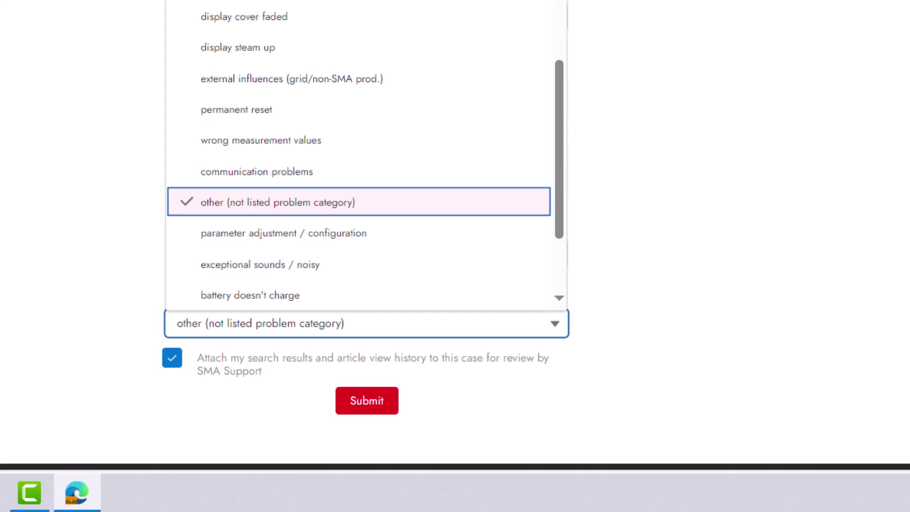
{"action": "scroll", "coordinate": [365, 156], "scroll_direction": "up", "scroll_amount": 1}
{"action": "scroll", "coordinate": [366, 156], "scroll_direction": "up", "scroll_amount": 1}
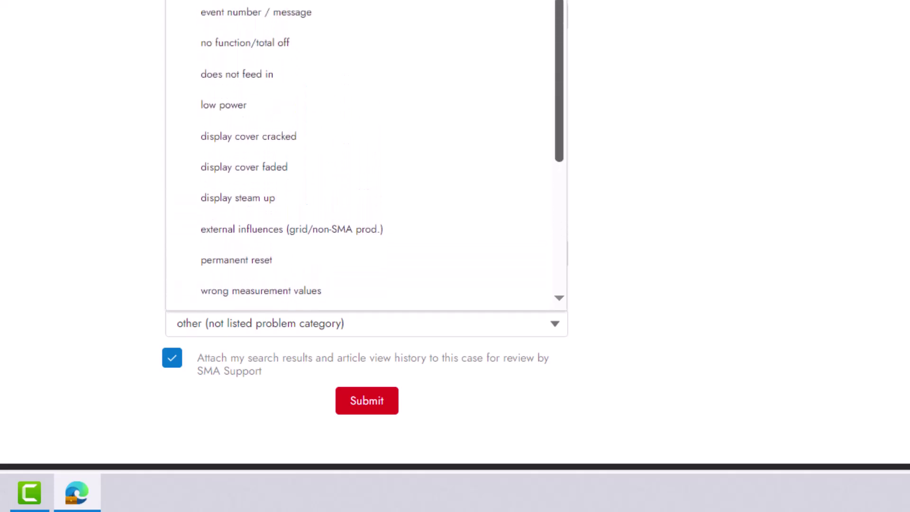
{"action": "scroll", "coordinate": [366, 156], "scroll_direction": "down", "scroll_amount": 1}
{"action": "scroll", "coordinate": [366, 155], "scroll_direction": "down", "scroll_amount": 1}
{"action": "scroll", "coordinate": [366, 156], "scroll_direction": "down", "scroll_amount": 1}
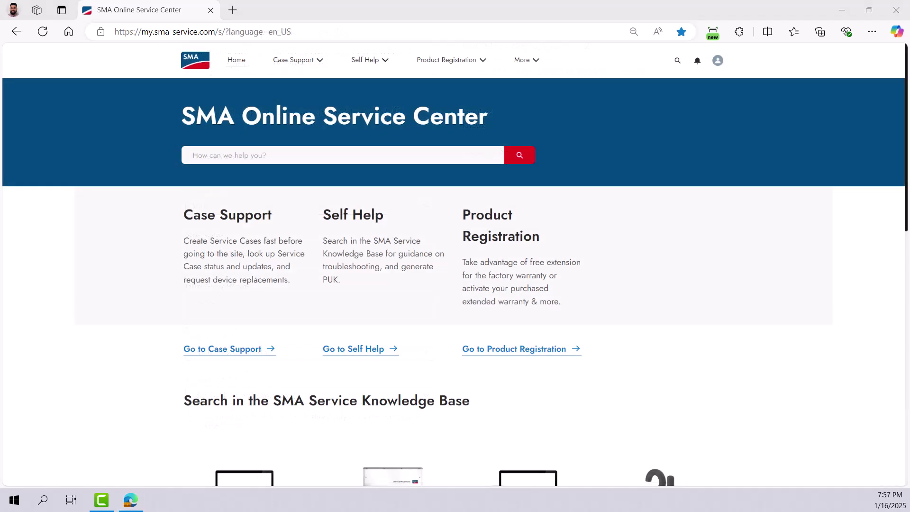
{"action": "left_click", "coordinate": [297, 60]}
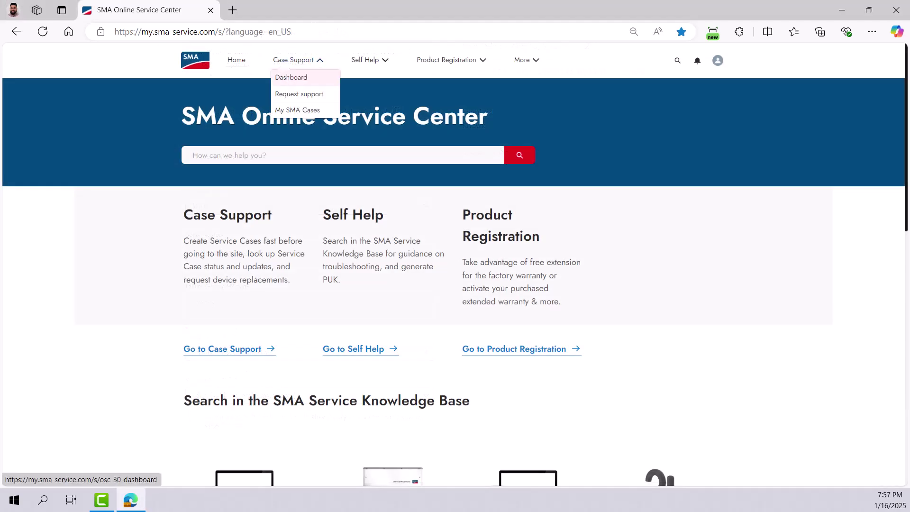